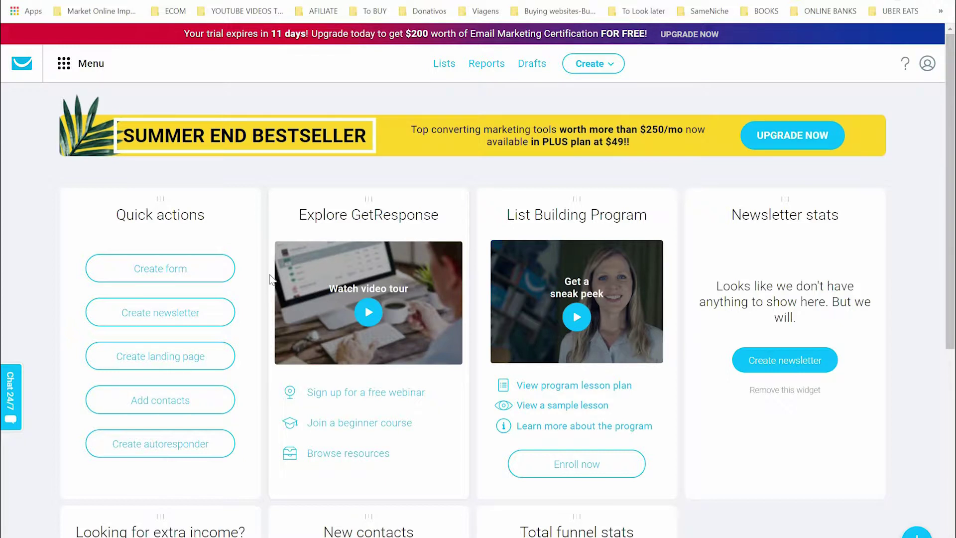
Step: Go to the Webinars section and start creating the first webinar
scroll(926, 168, "down", 5)
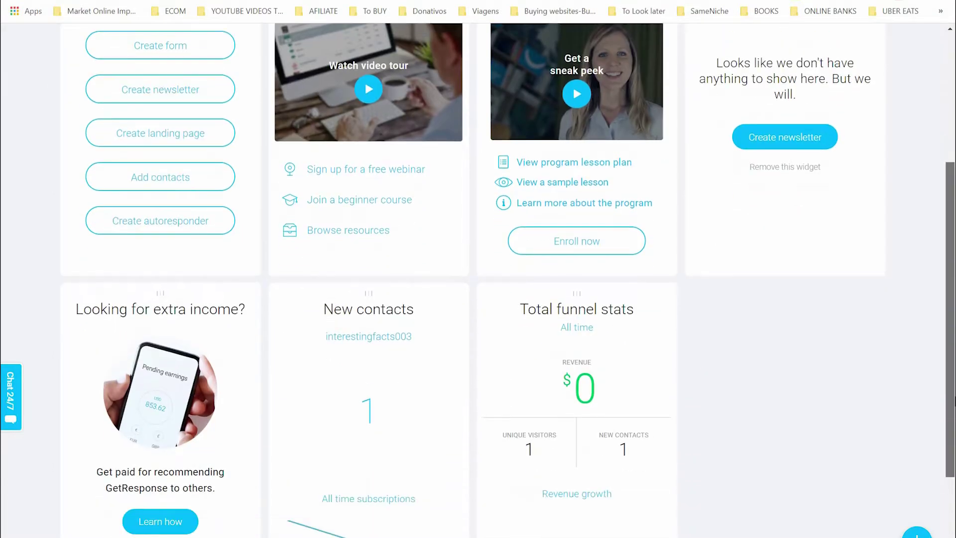
scroll(923, 164, "up", 5)
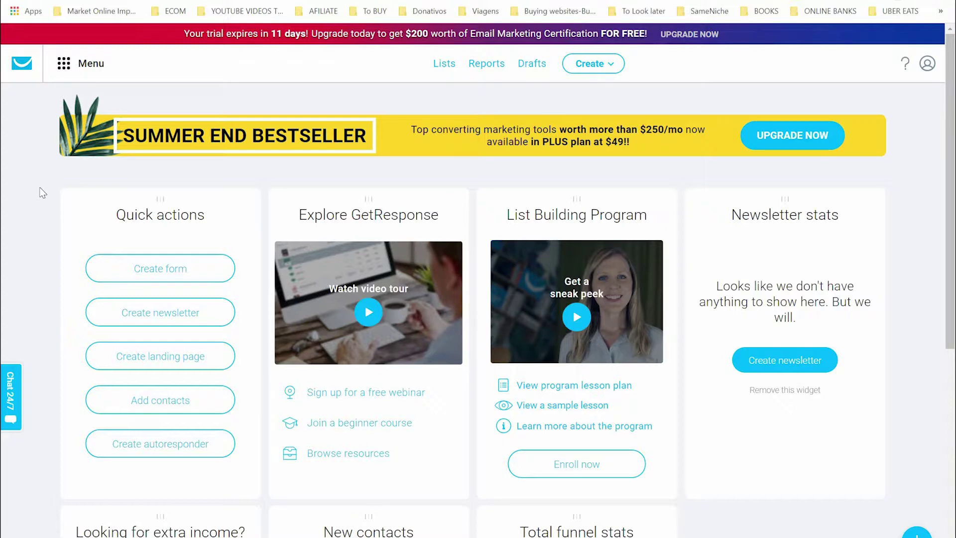
left_click(65, 69)
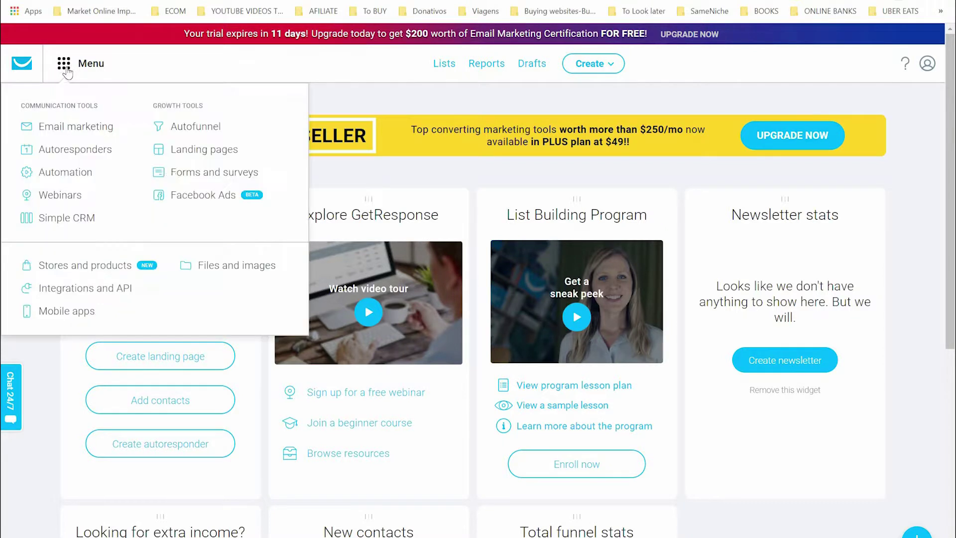
left_click(52, 196)
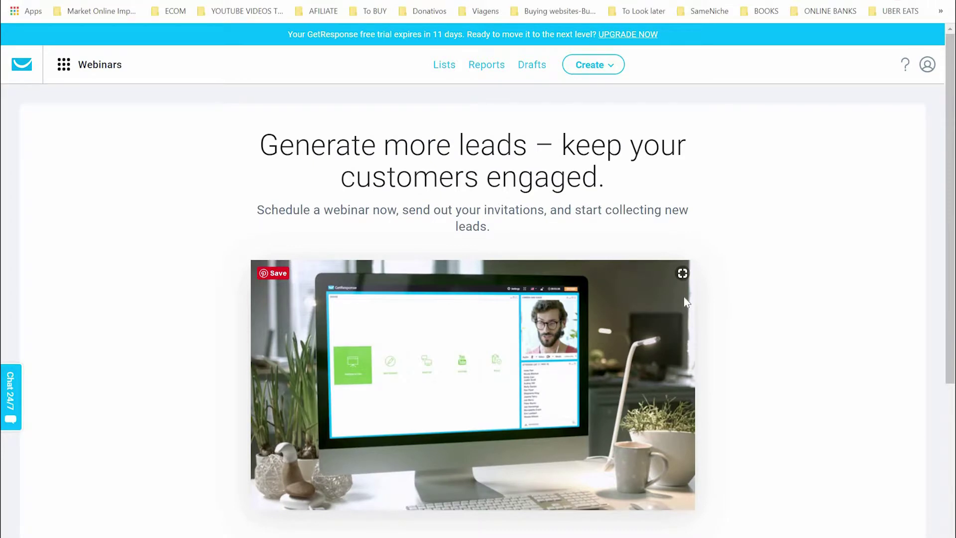
scroll(913, 363, "down", 5)
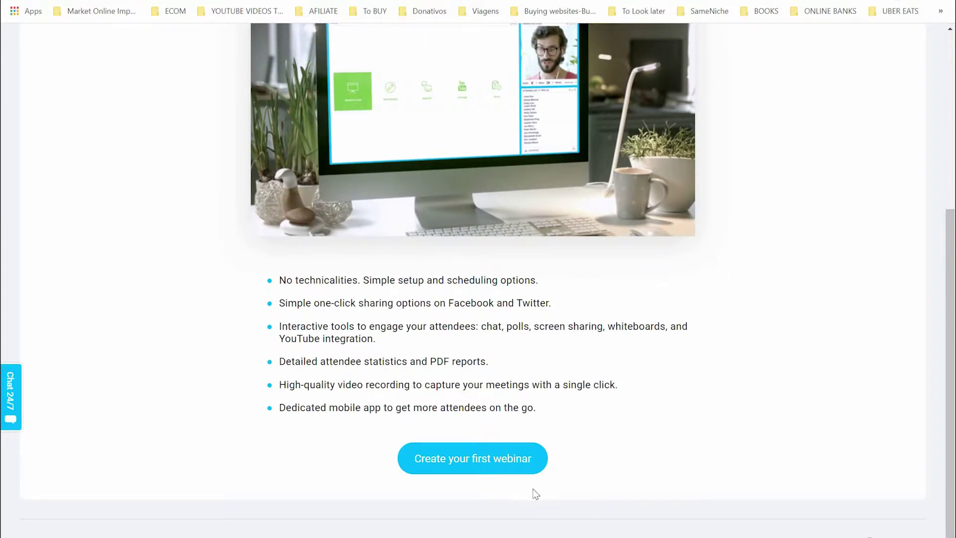
left_click(467, 458)
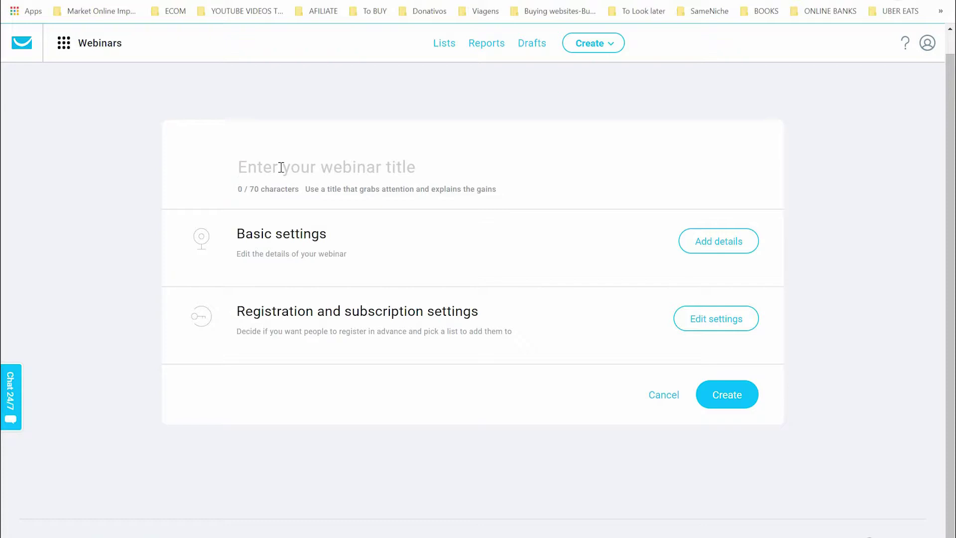
Step: Enter "High ticket Course" as the webinar title
type("Hig")
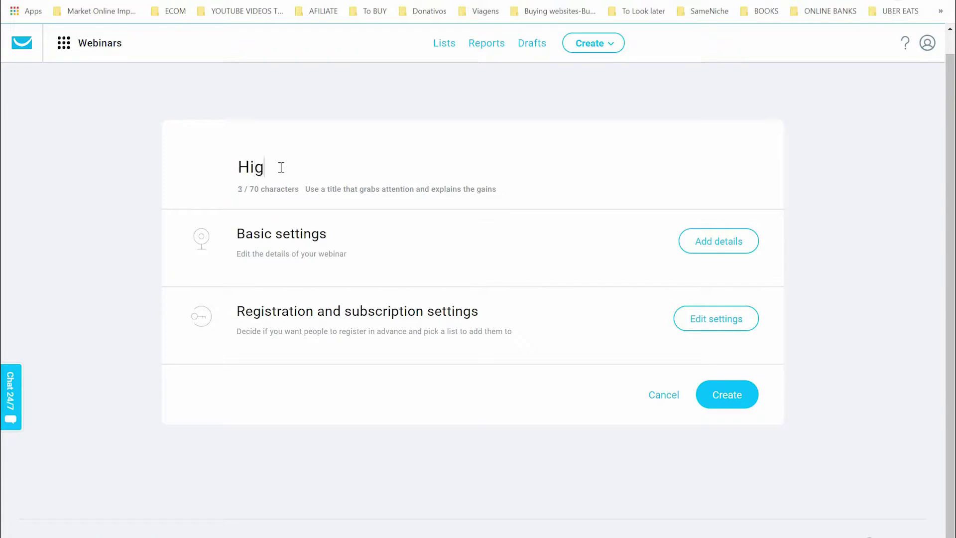
type("h Ticket")
key("BackSpace")
type("t Course")
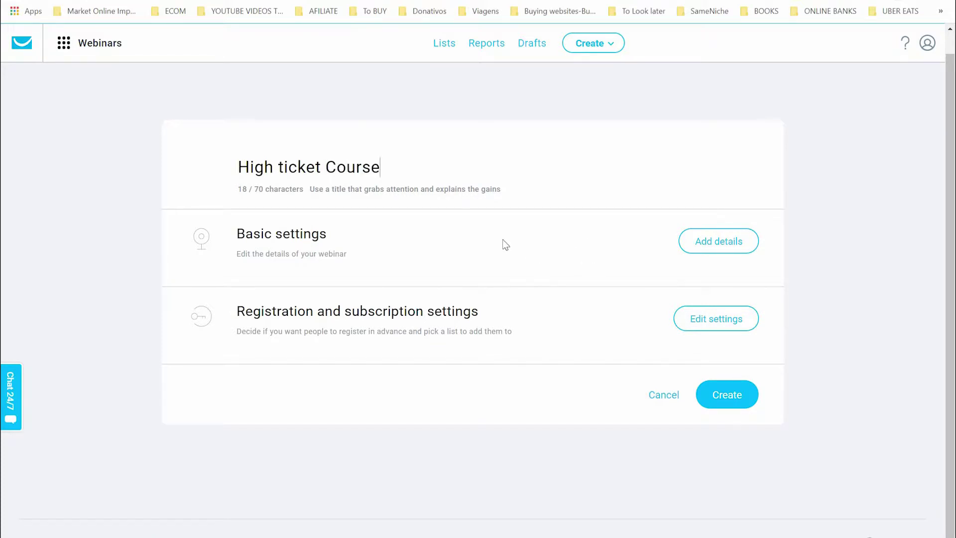
Step: Open the webinar's basic settings and set its date to September 27, 2019
left_click(706, 246)
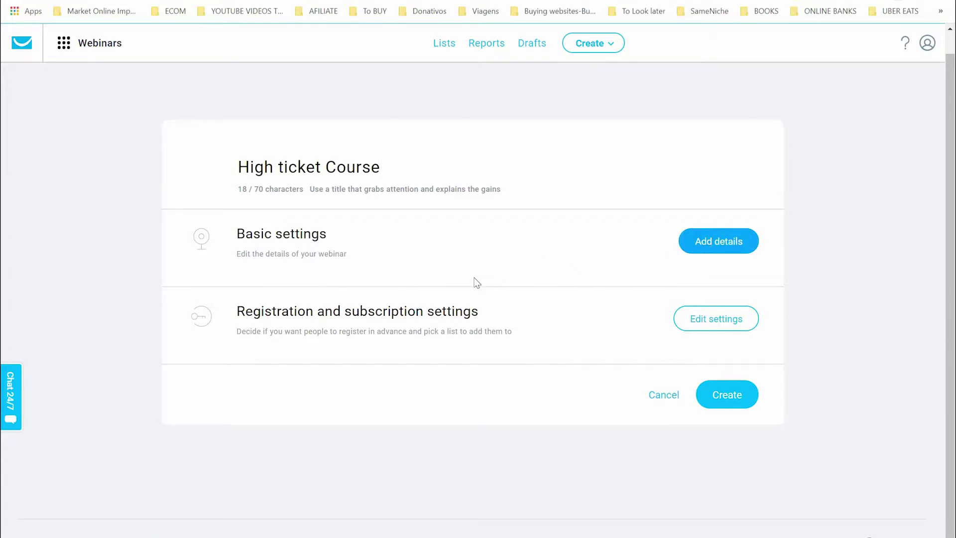
scroll(664, 256, "up", 5)
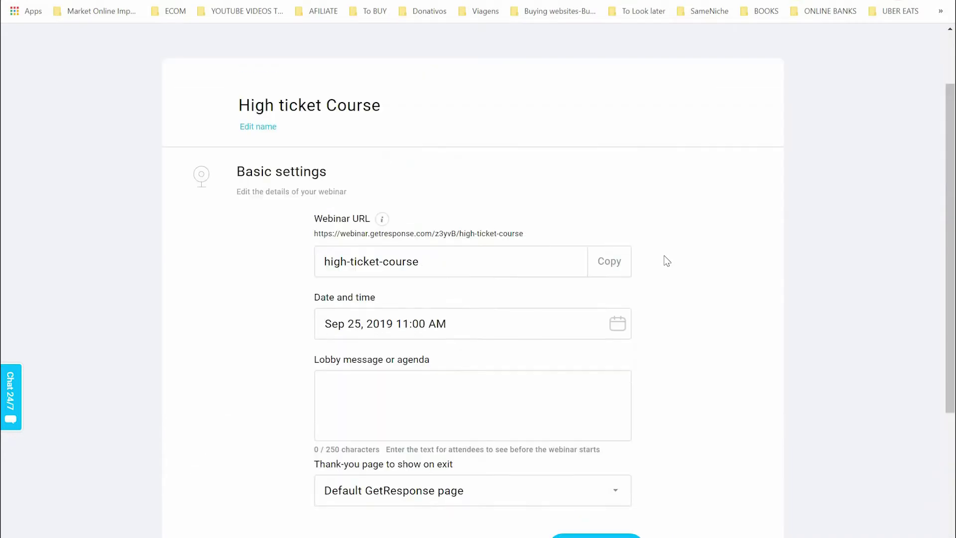
scroll(664, 256, "down", 3)
scroll(665, 259, "down", 1)
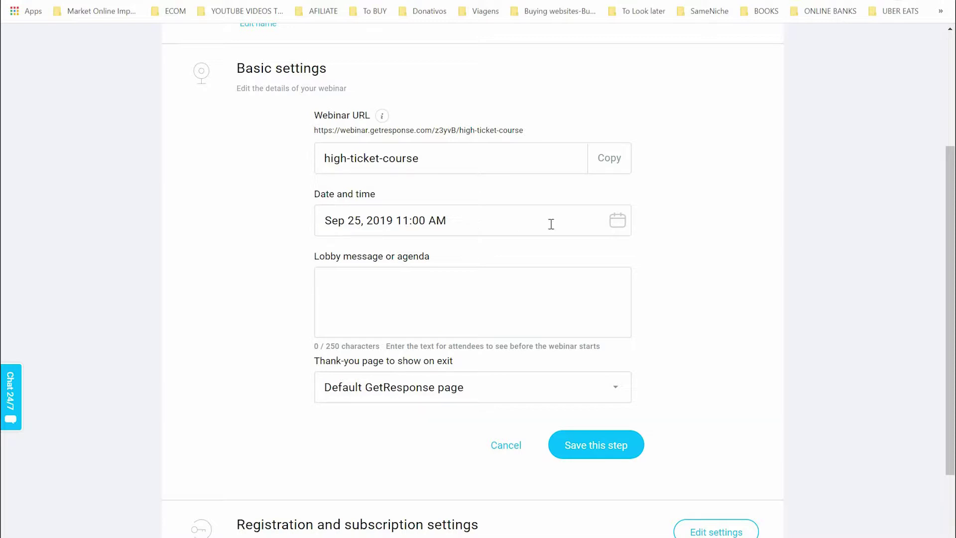
left_click(617, 221)
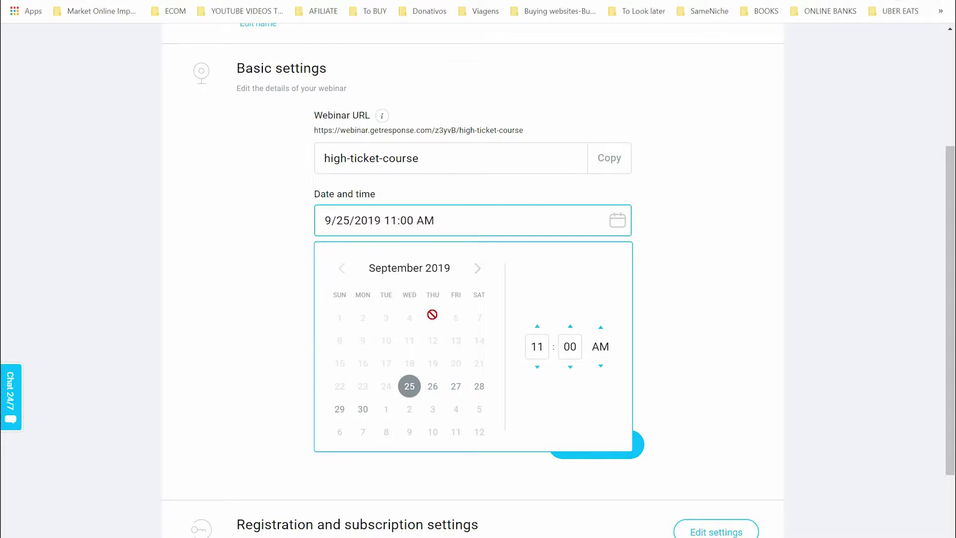
left_click(457, 387)
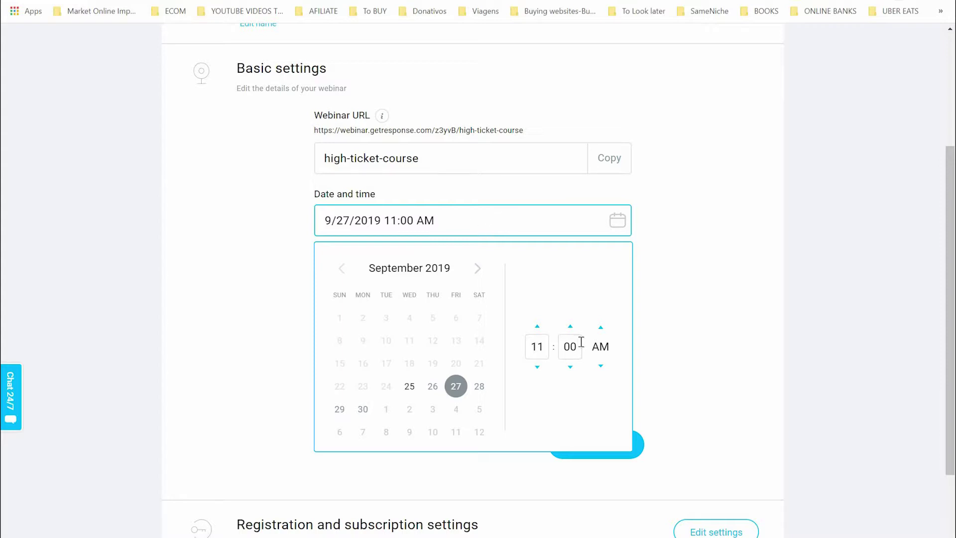
Step: Set the webinar's start time to 2:00 PM
left_click(538, 327)
left_click(537, 327)
left_click(537, 327)
left_click(537, 327)
left_click(537, 367)
left_click(537, 367)
left_click(537, 367)
left_click(537, 327)
left_click(537, 327)
left_click(601, 331)
left_click(689, 337)
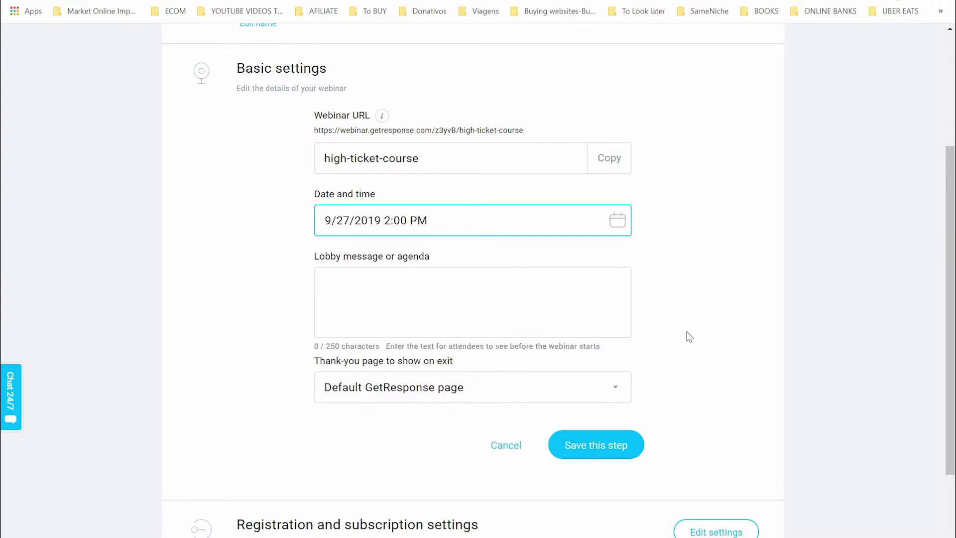
Step: Write the lobby message "Learn how to sell high ticket products with this live webinar"
left_click(393, 299)
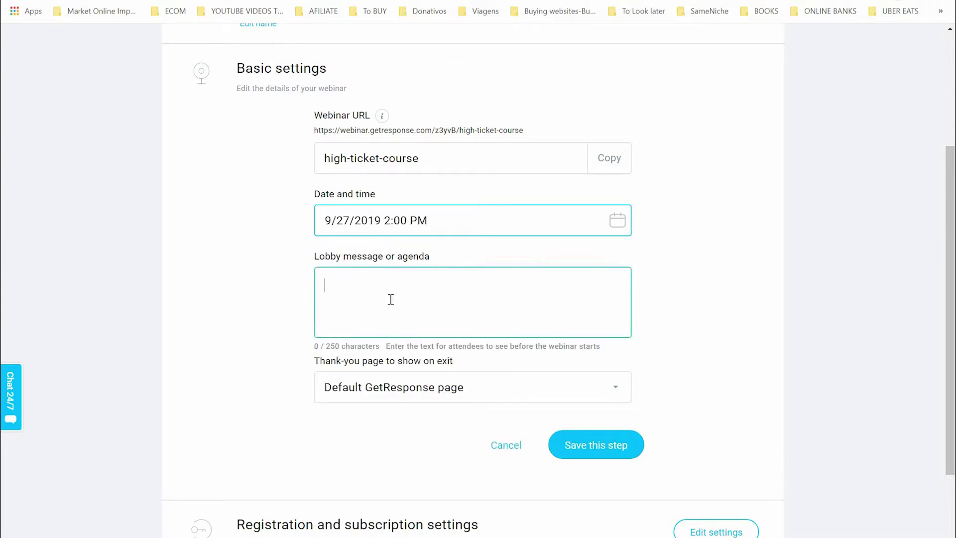
type("Learn how to sale")
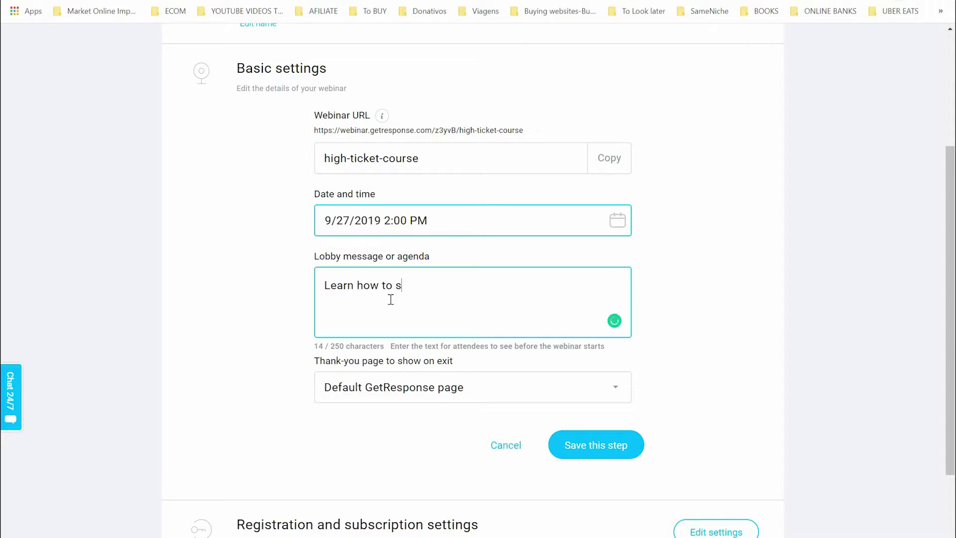
key("BackSpace")
key("BackSpace")
key("BackSpace")
type("ell high ticket products with ")
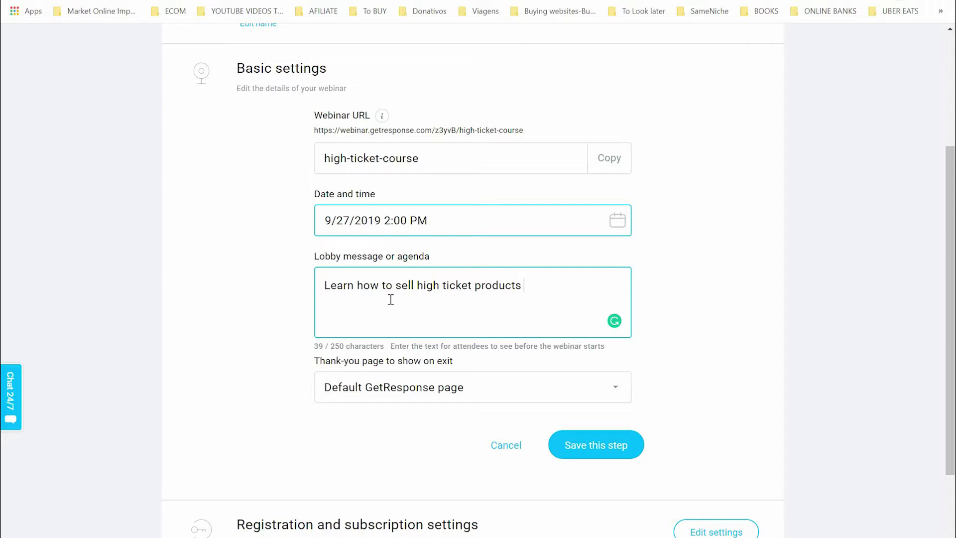
type("this live webinar")
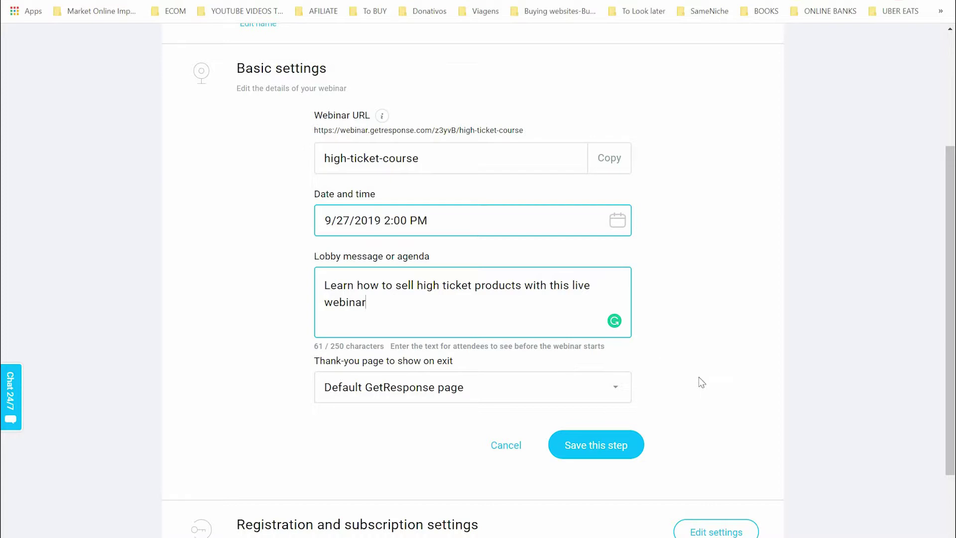
Step: Try setting the exit thank-you page to "Page hosted elsewhere" and go to its URL field
scroll(701, 382, "down", 3)
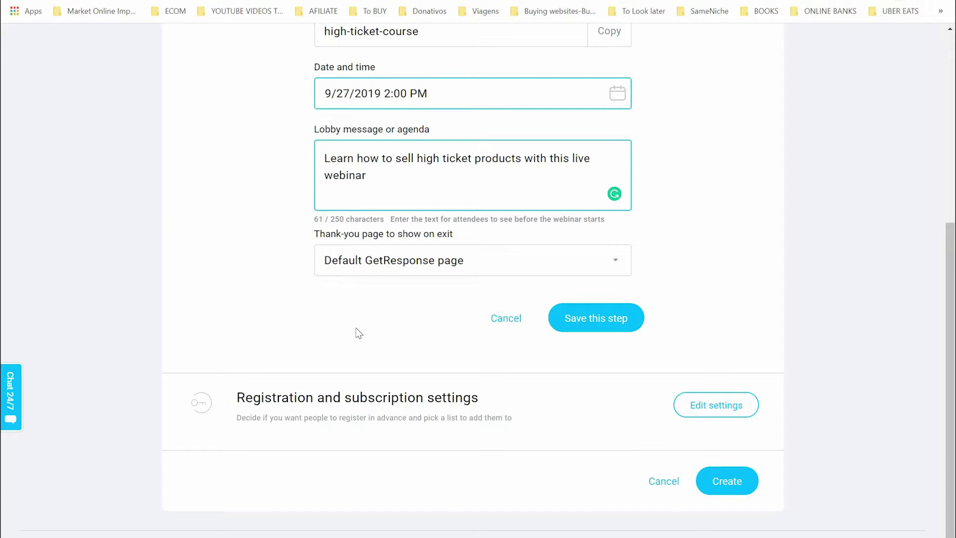
left_click(373, 273)
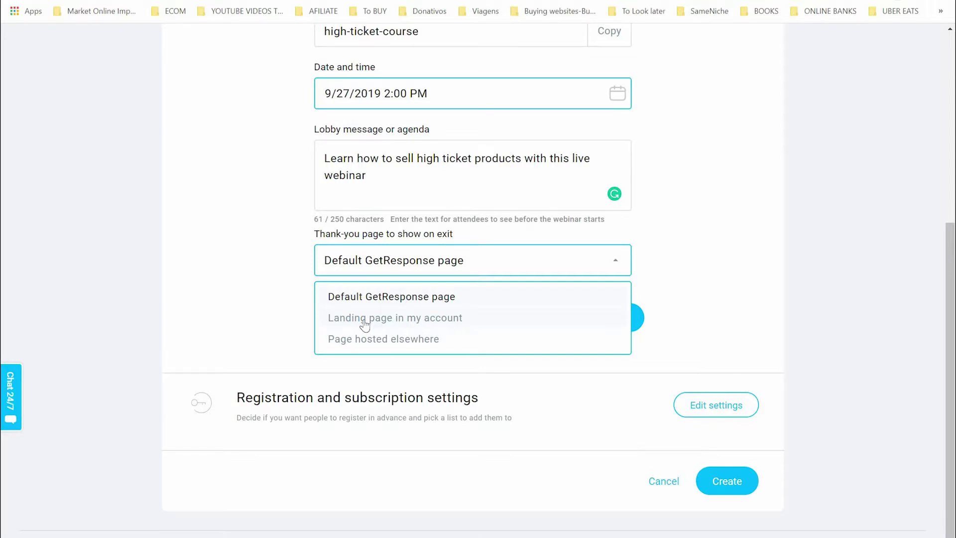
left_click(360, 338)
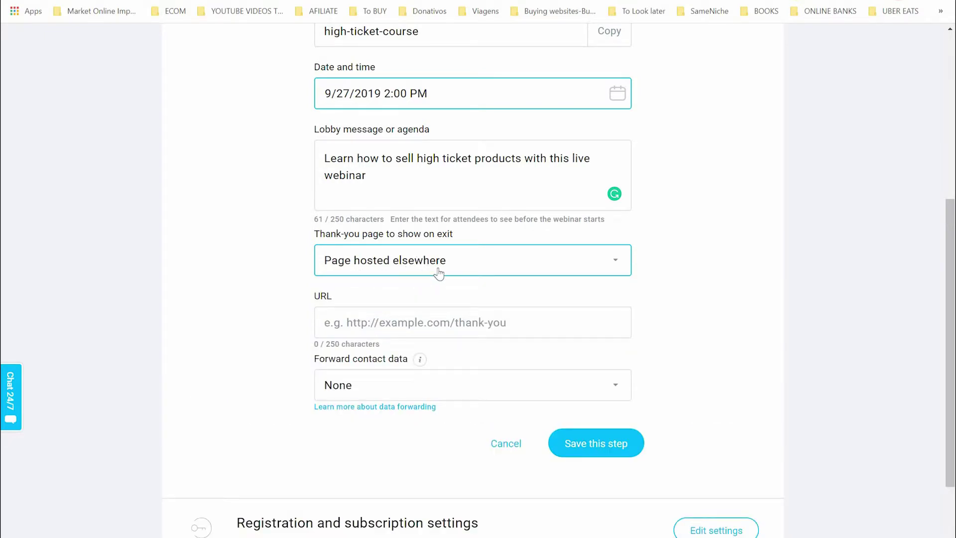
left_click(427, 322)
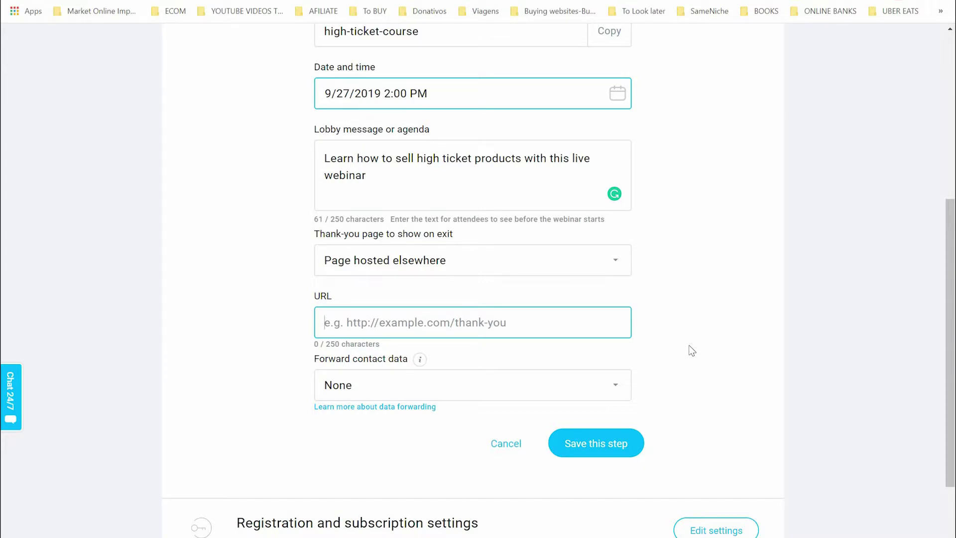
Step: Use the account's ebook-1 landing page as the thank-you page on exit and save the basic settings
left_click(513, 268)
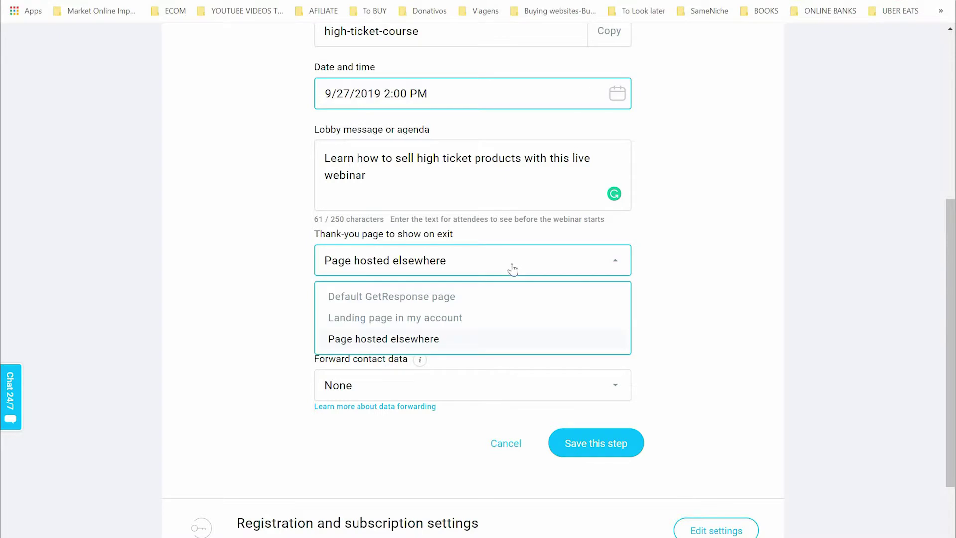
left_click(423, 319)
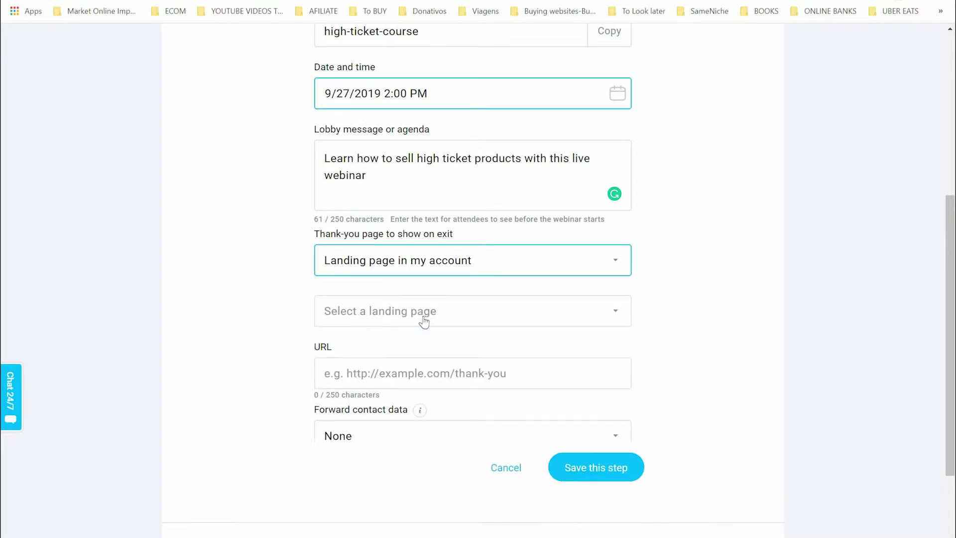
left_click(424, 319)
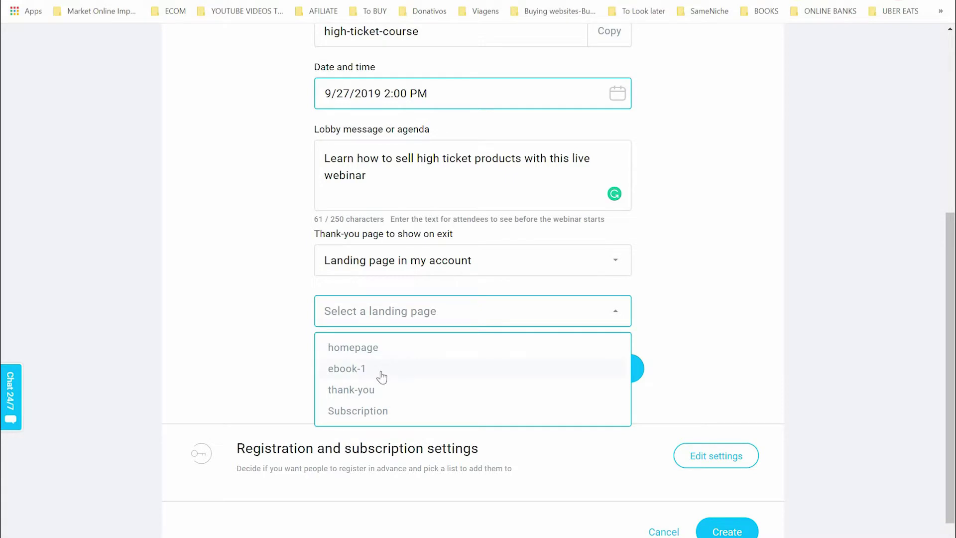
left_click(381, 375)
left_click(592, 373)
Step: Edit the registration and subscription settings to add registrants to the onlinecourses17 list
left_click(719, 394)
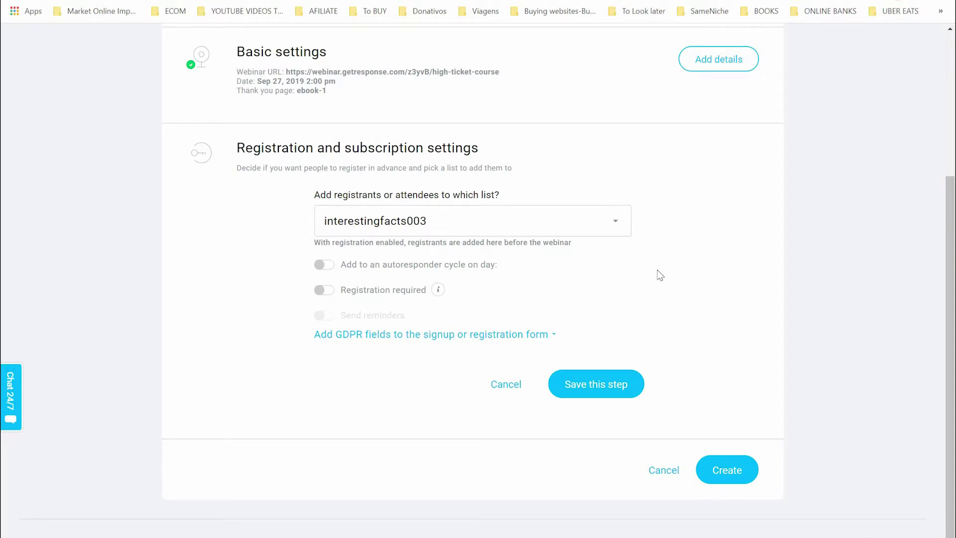
left_click(613, 222)
left_click(608, 260)
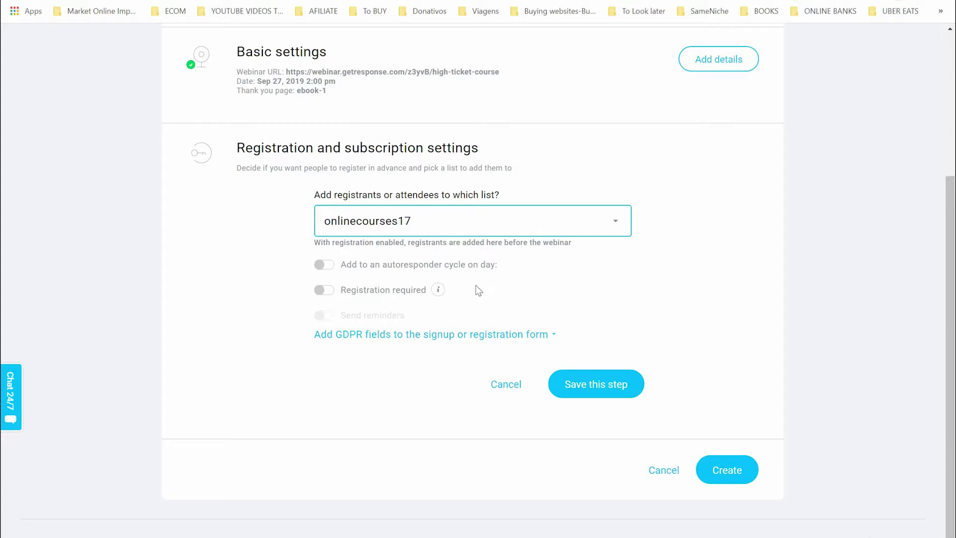
Step: Make registration required for the webinar and enable sending reminders
left_click(328, 291)
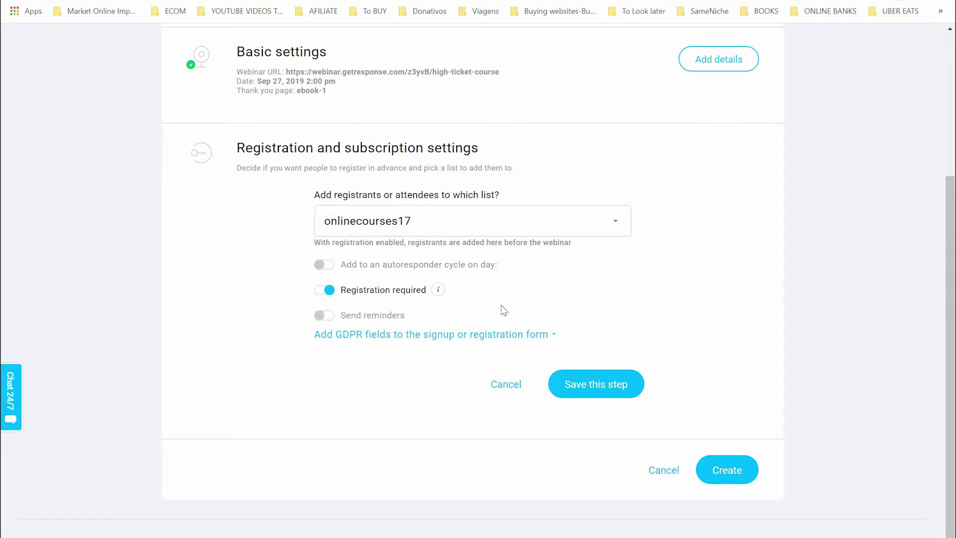
mouse_move(438, 293)
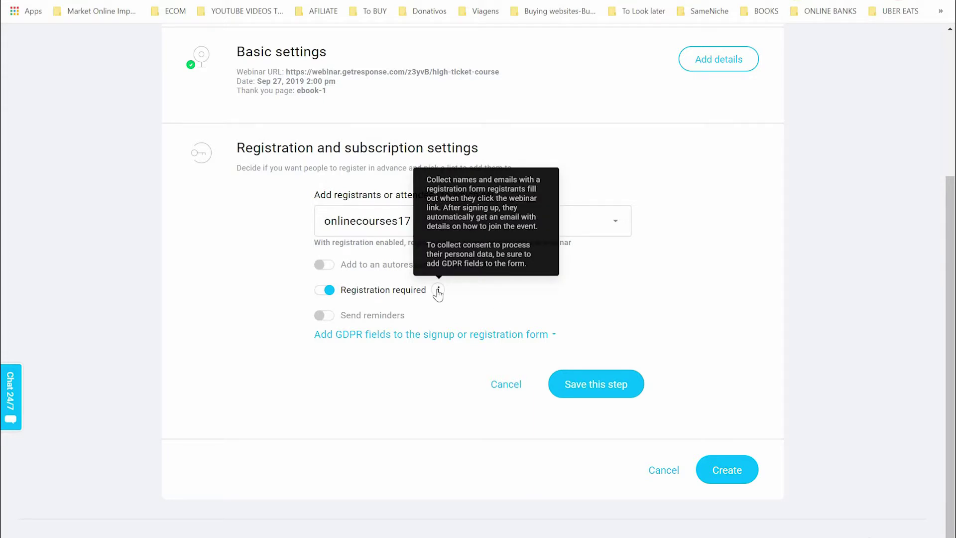
left_click(332, 293)
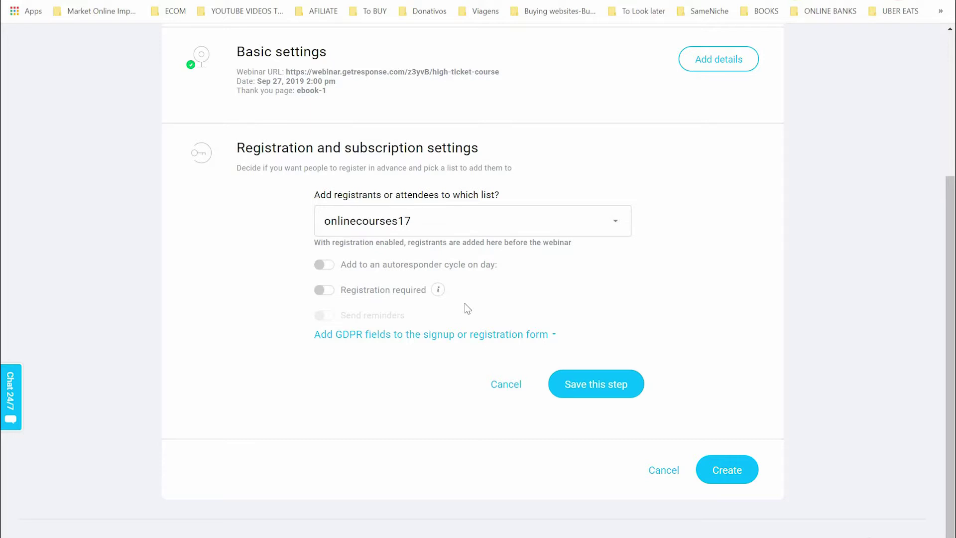
left_click(329, 293)
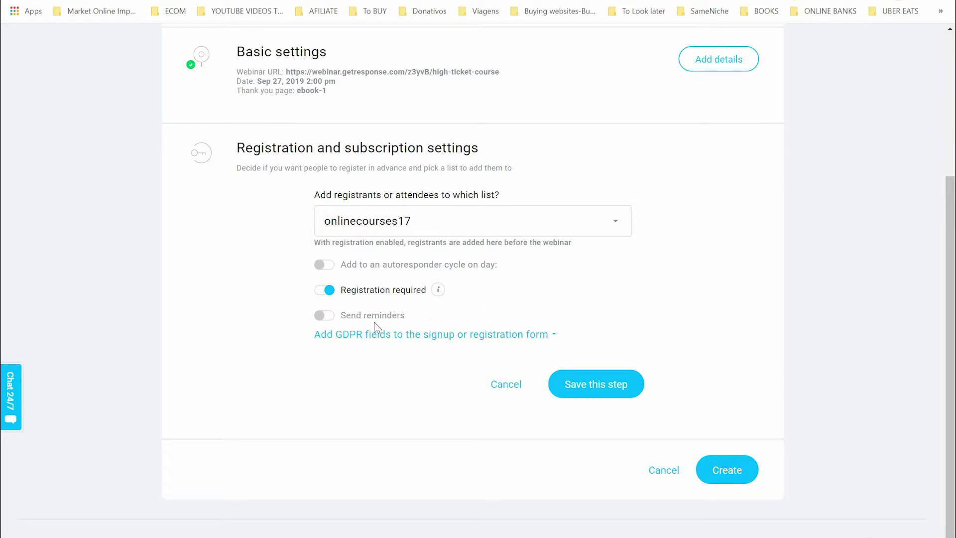
left_click(324, 316)
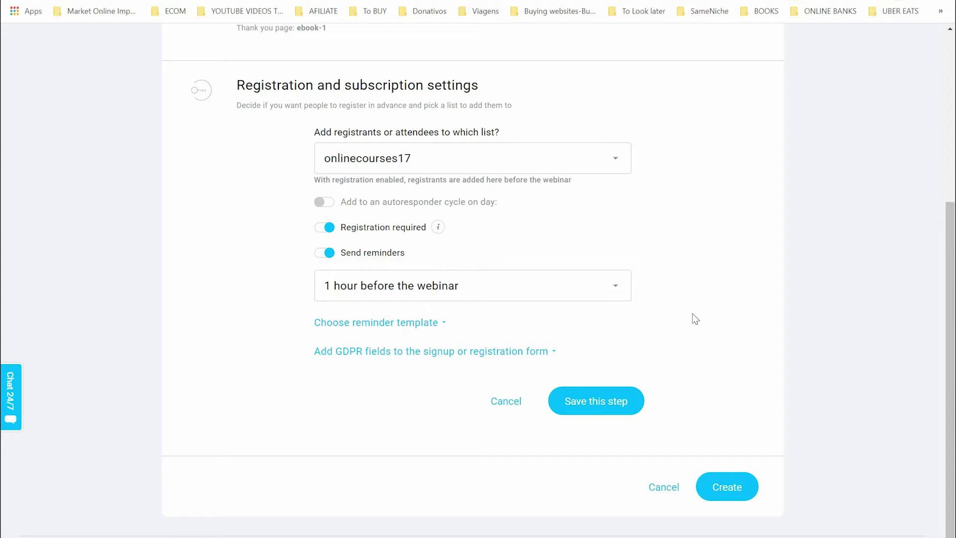
left_click(612, 286)
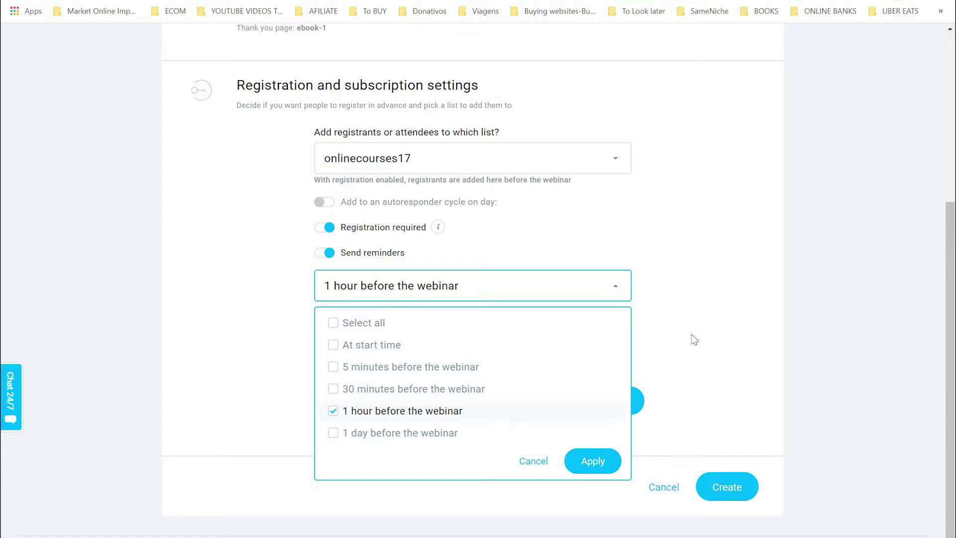
left_click(407, 390)
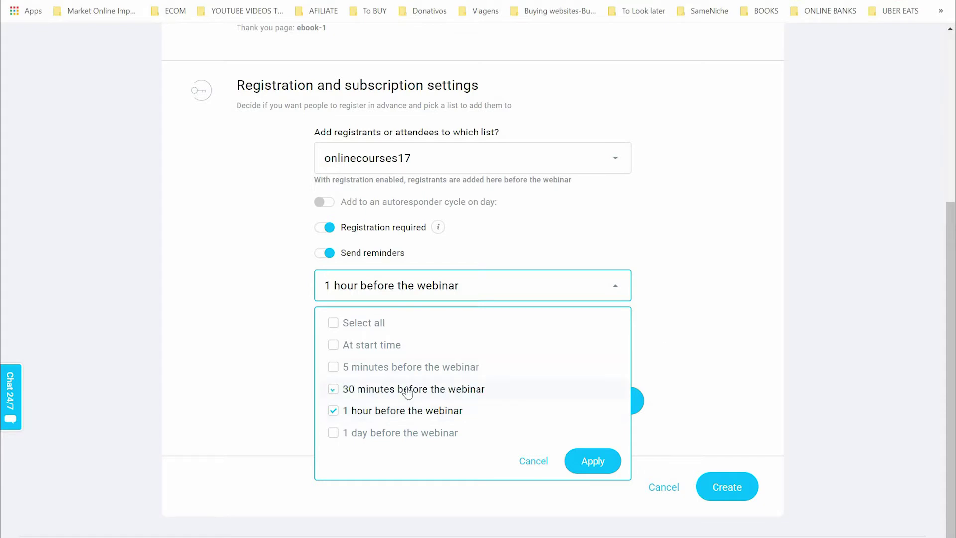
left_click(687, 343)
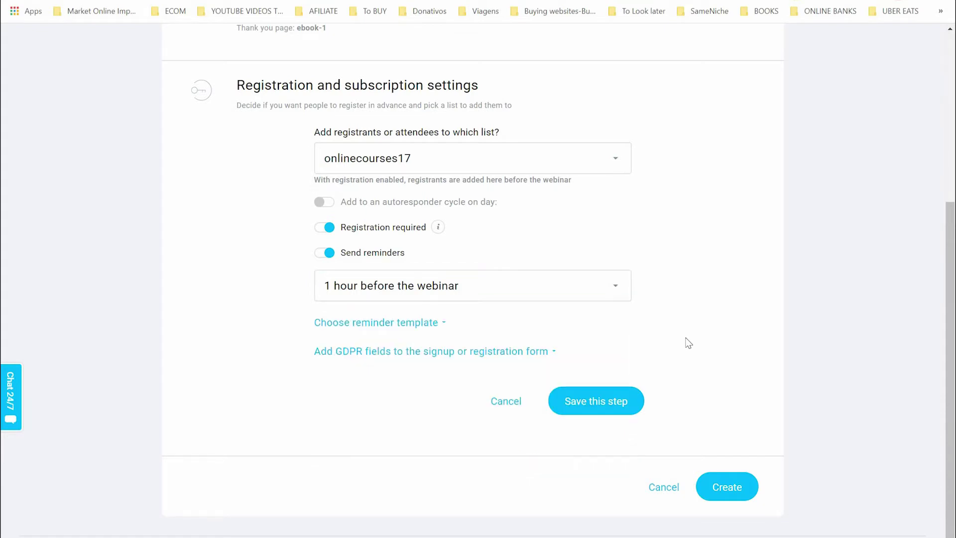
Step: Choose Template 2 as the webinar reminder template
left_click(445, 324)
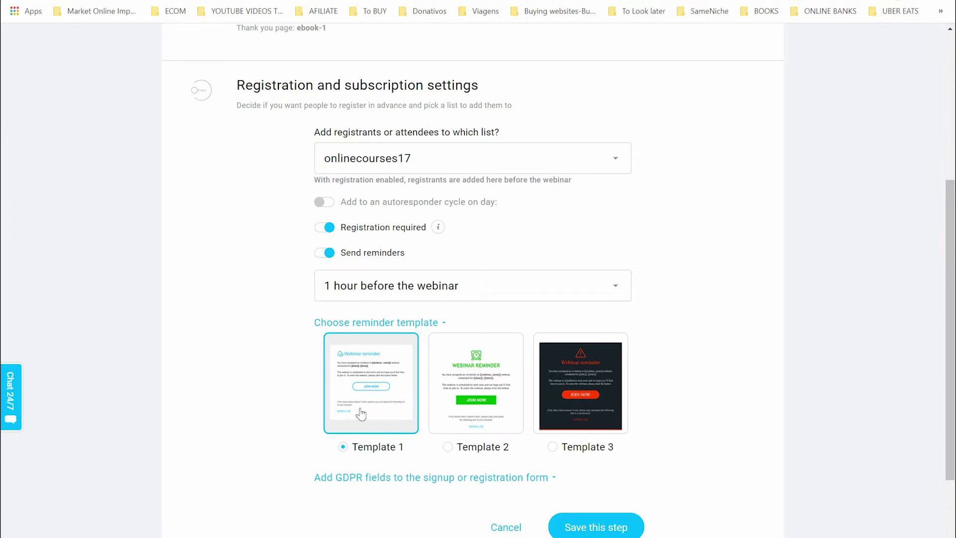
left_click(448, 447)
scroll(458, 367, "down", 3)
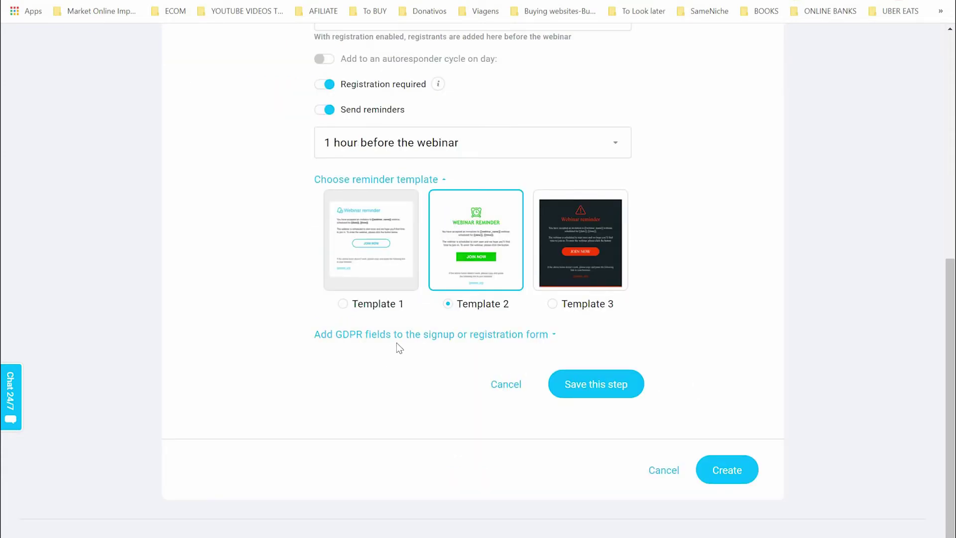
Step: After checking the GDPR field options for the registration form, save the registration settings and create the webinar
left_click(558, 339)
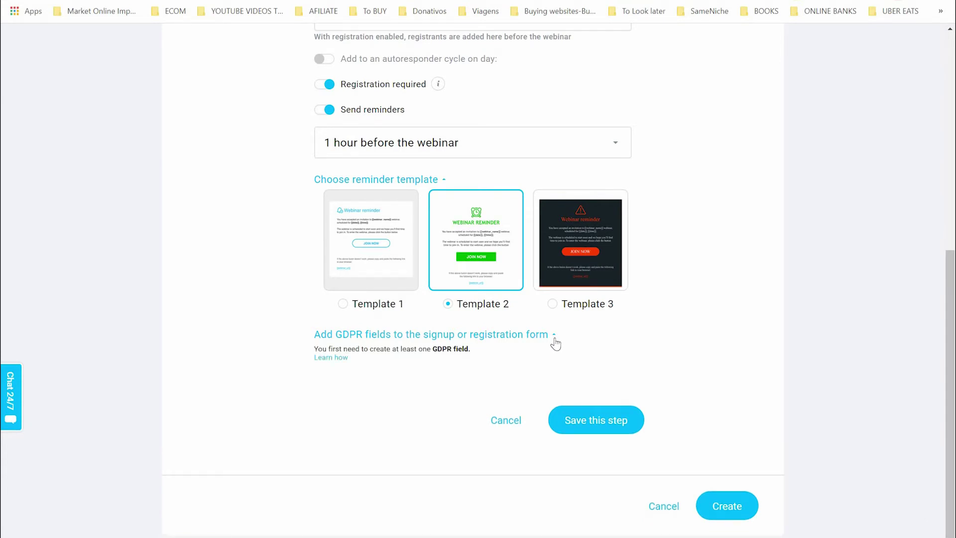
left_click(555, 339)
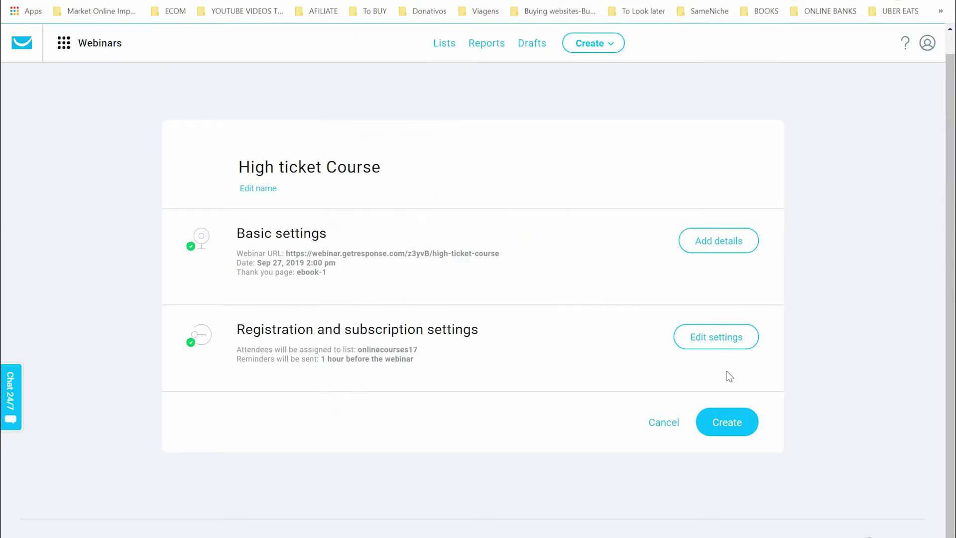
left_click(727, 434)
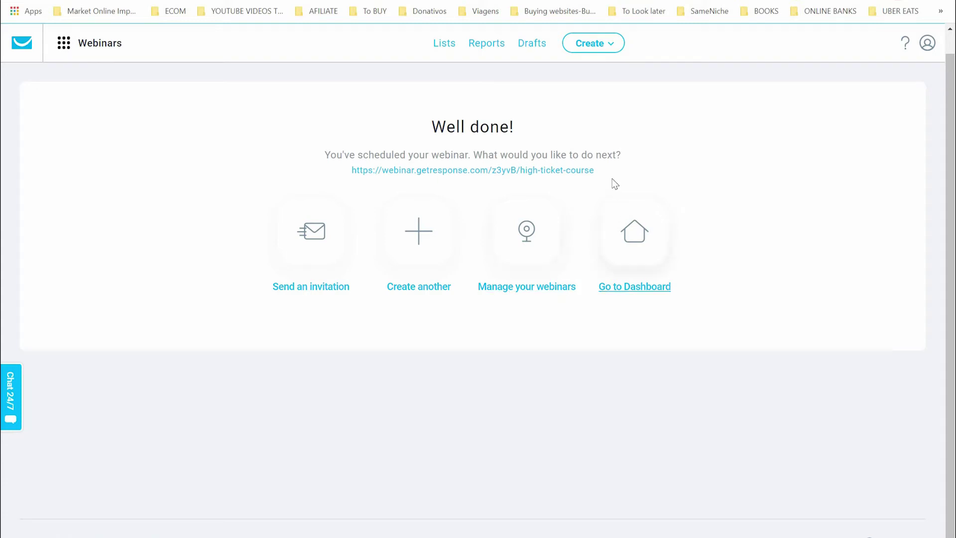
Step: Copy the scheduled webinar's URL and open it in a new browser tab to examine the registration form's name and email fields
left_click_drag(607, 166, 348, 171)
key("ctrl+c")
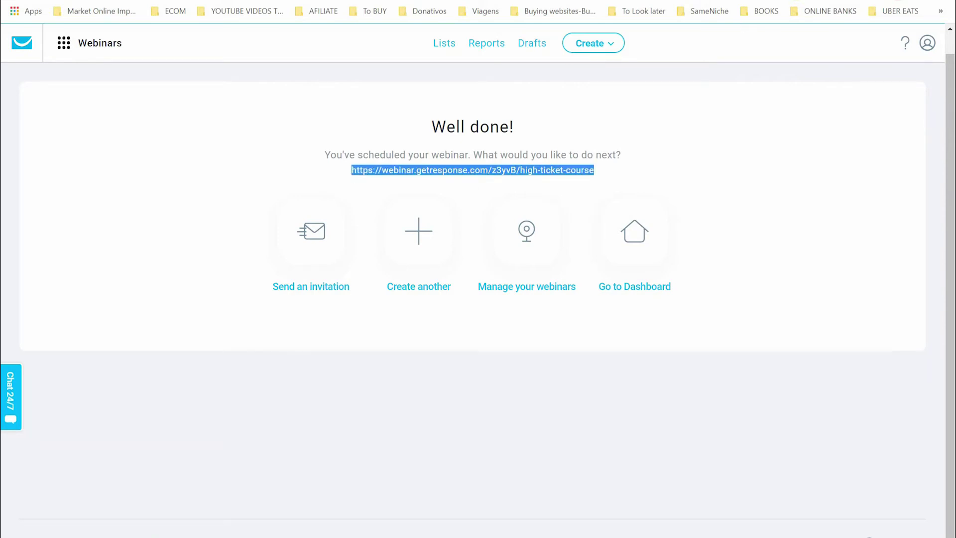
key("ctrl+t")
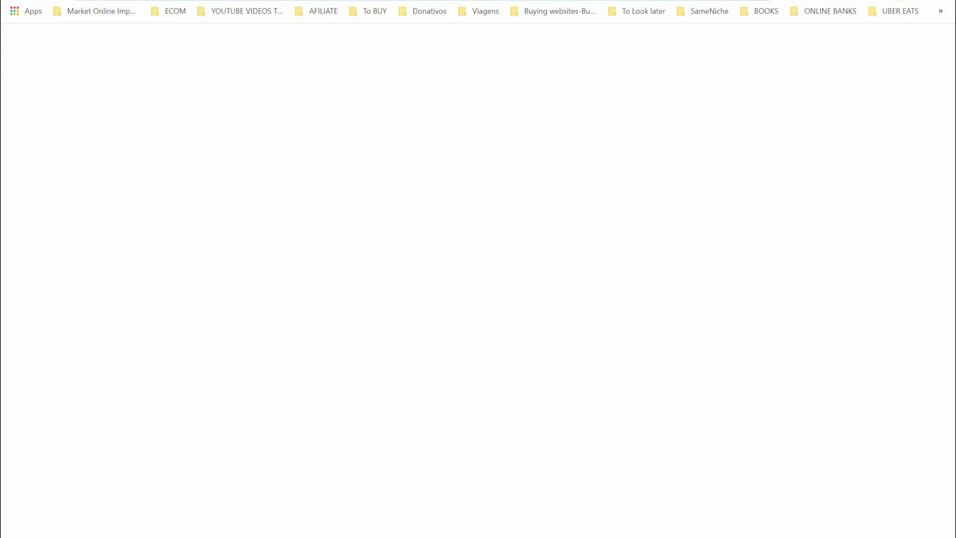
key("ctrl+v")
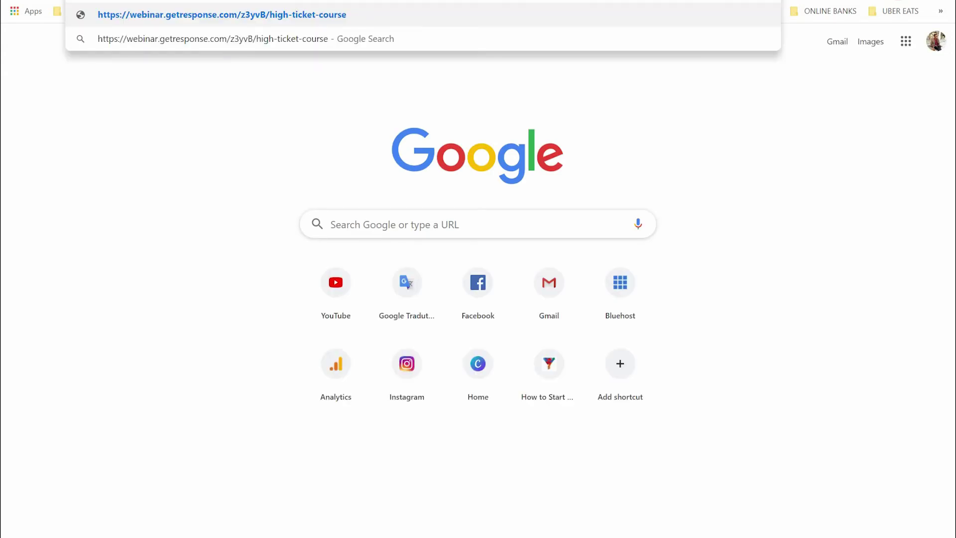
key("Return")
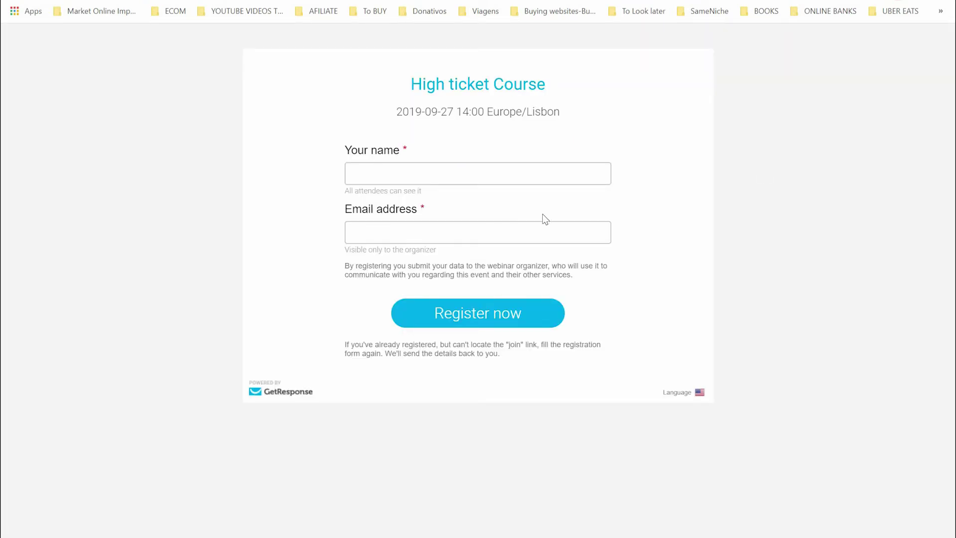
left_click(393, 175)
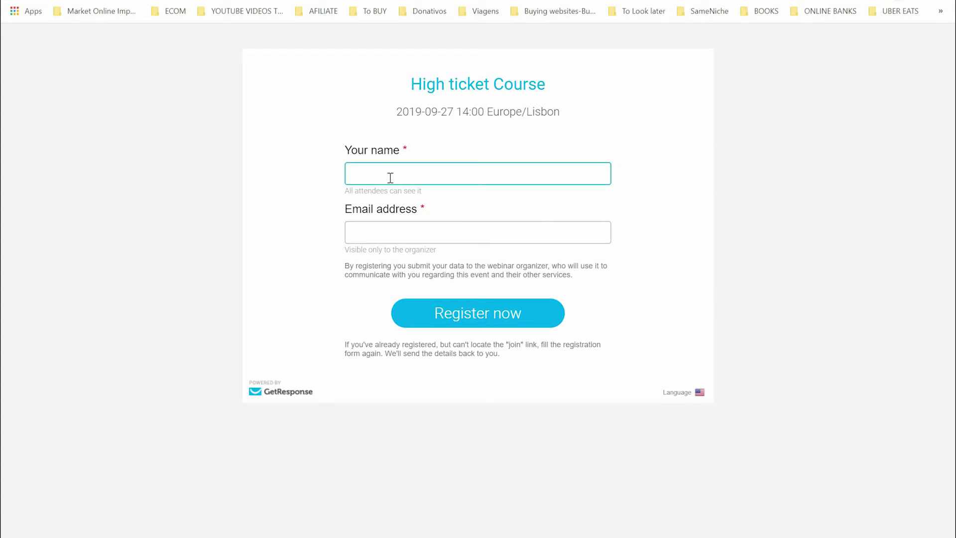
left_click(374, 226)
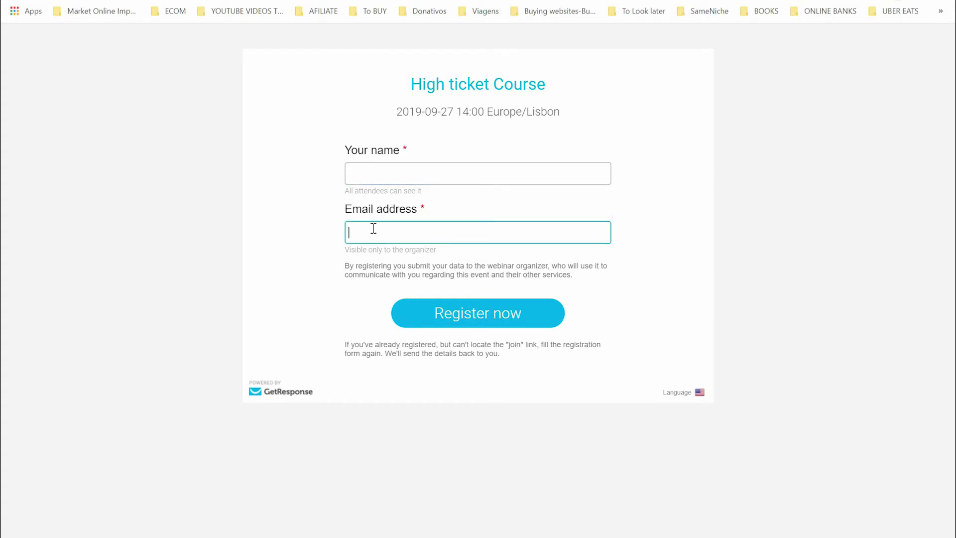